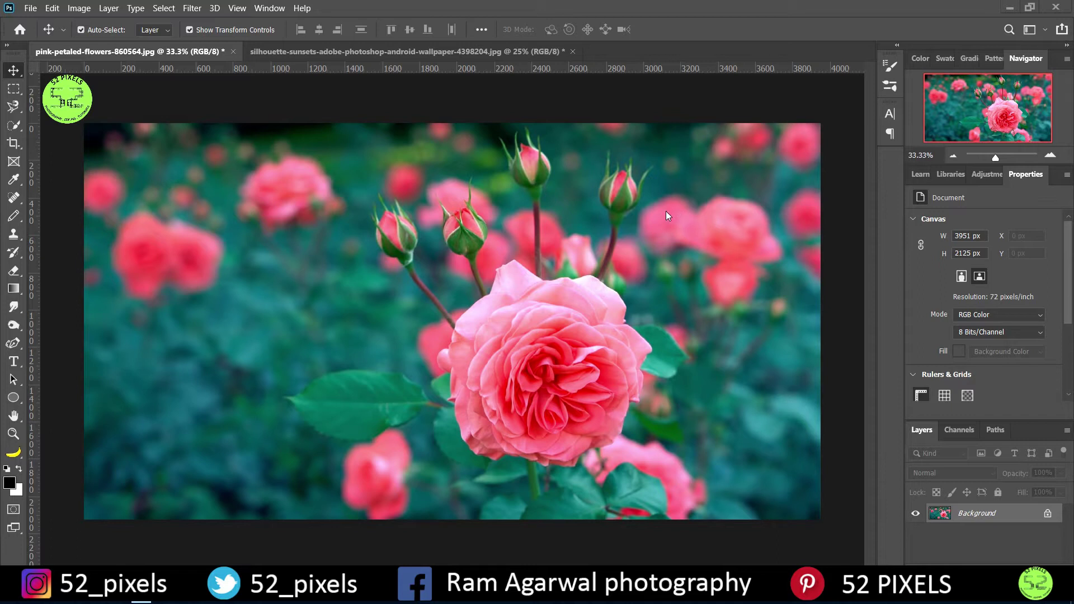
# Step: Try a Levels adjustment layer with shadows at 24 and midtones at 0.76, compare before and after, and delete the layer
pyautogui.click(982, 171)
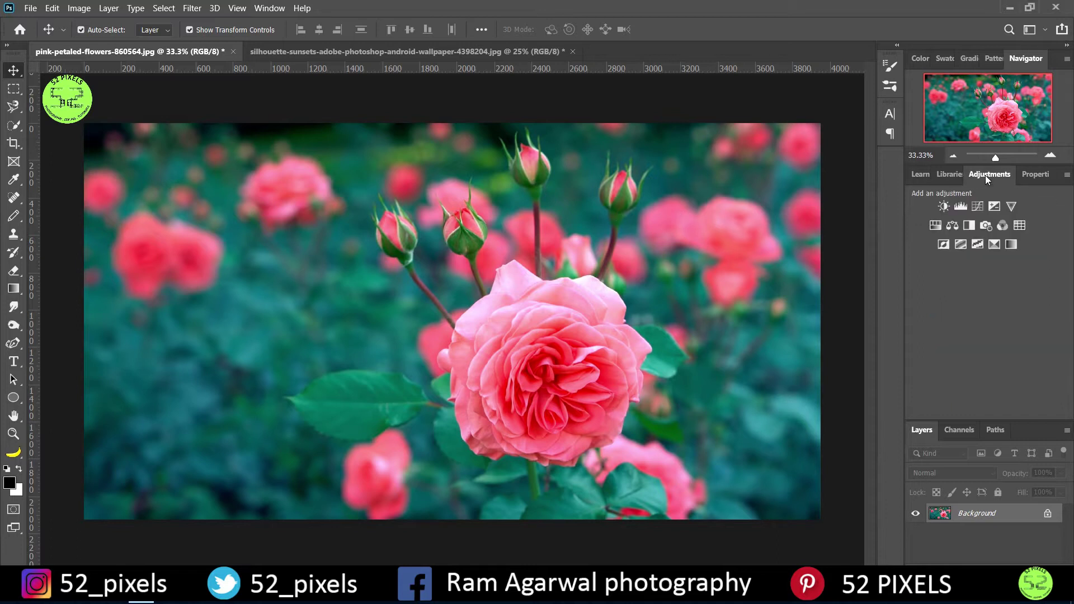
pyautogui.click(961, 206)
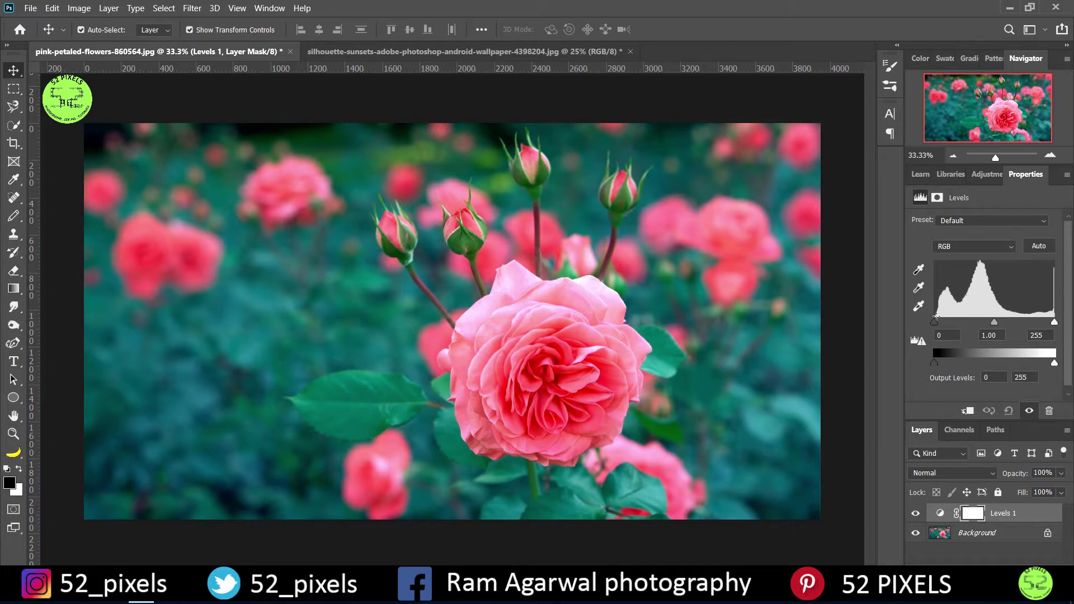
pyautogui.moveTo(935, 322); pyautogui.dragTo(943, 322)
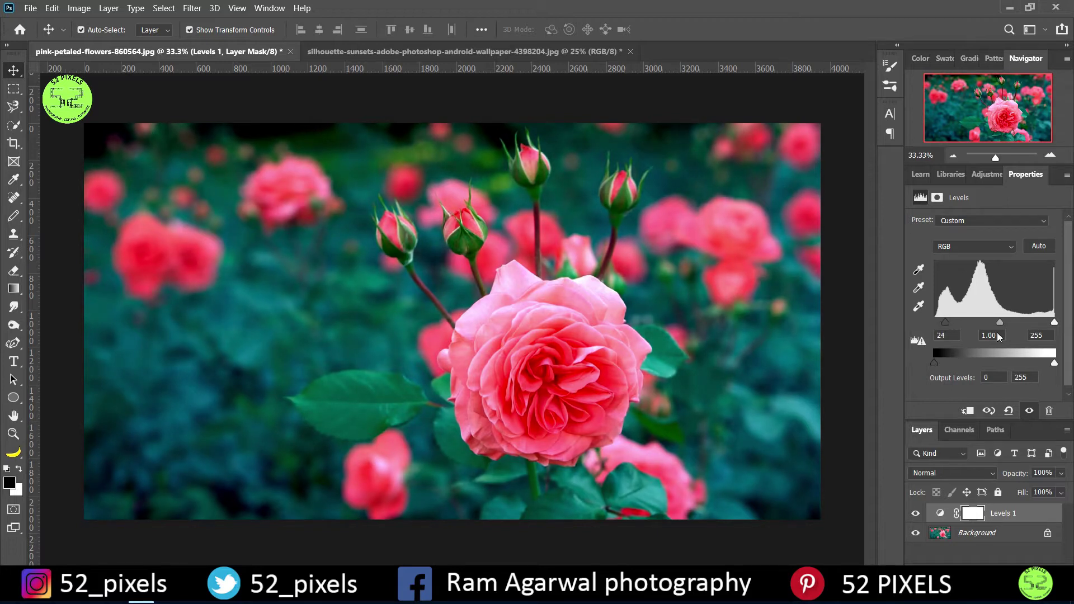
pyautogui.moveTo(1000, 324); pyautogui.dragTo(1003, 325)
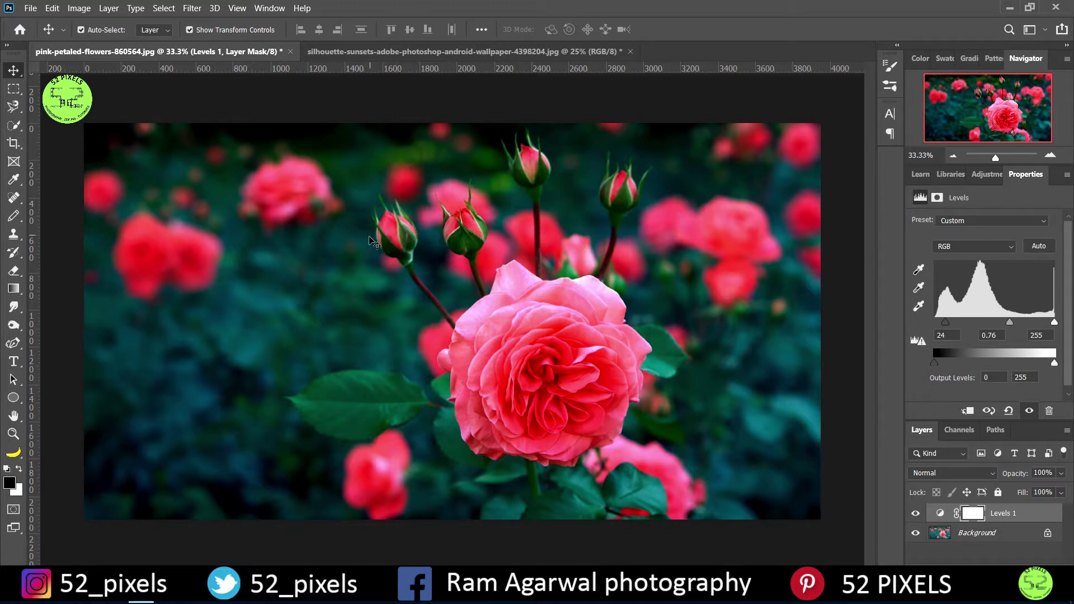
pyautogui.click(916, 513)
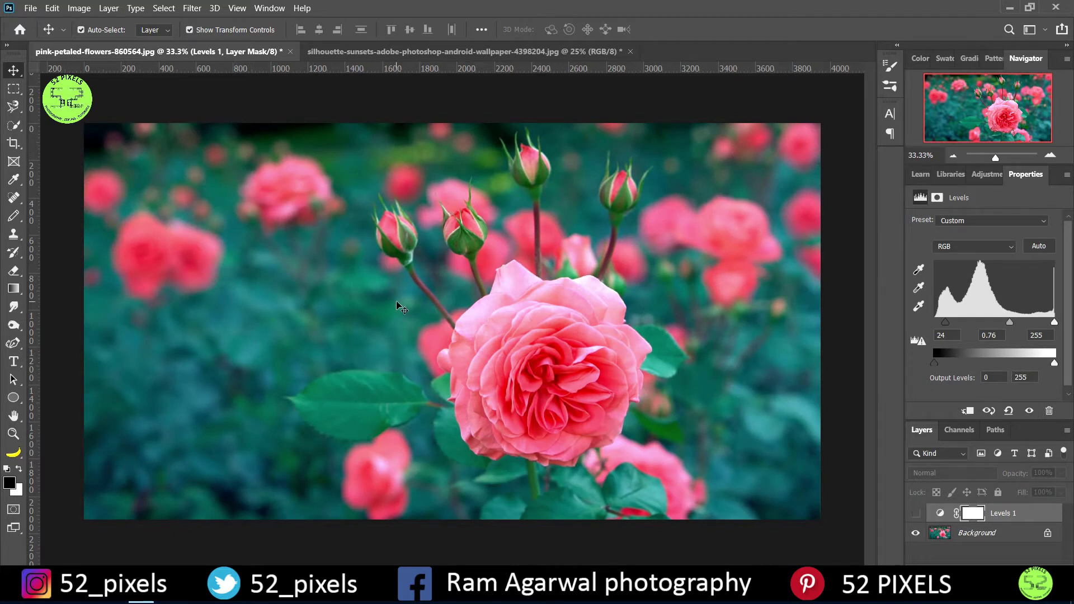
pyautogui.click(915, 513)
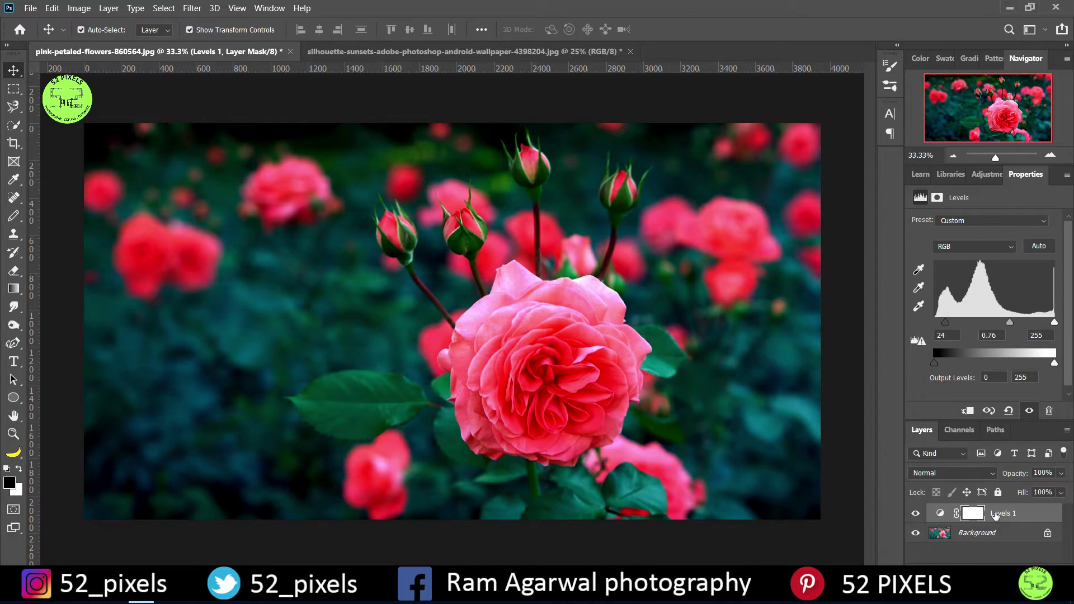
pyautogui.moveTo(1001, 514); pyautogui.dragTo(1050, 584)
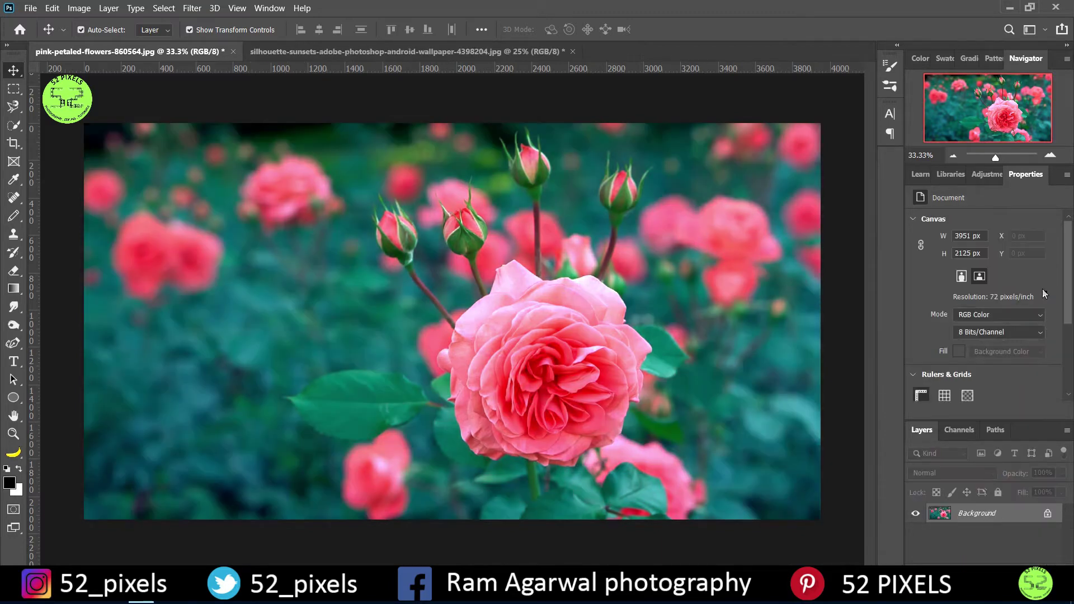
# Step: Add a new Levels adjustment layer with the automatic correction and compare the image with and without it
pyautogui.click(974, 178)
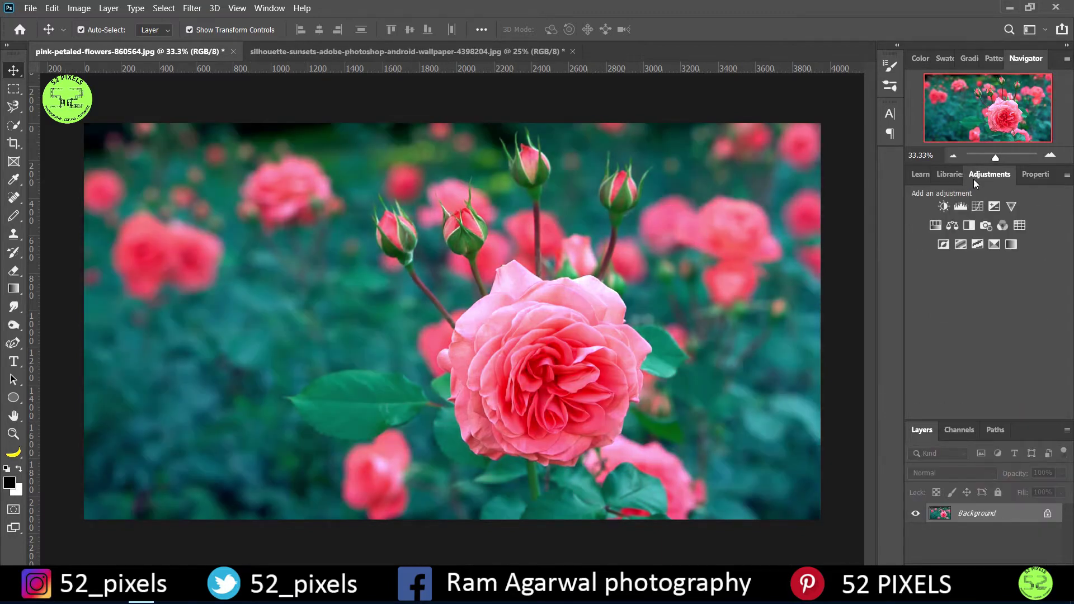
pyautogui.click(961, 206)
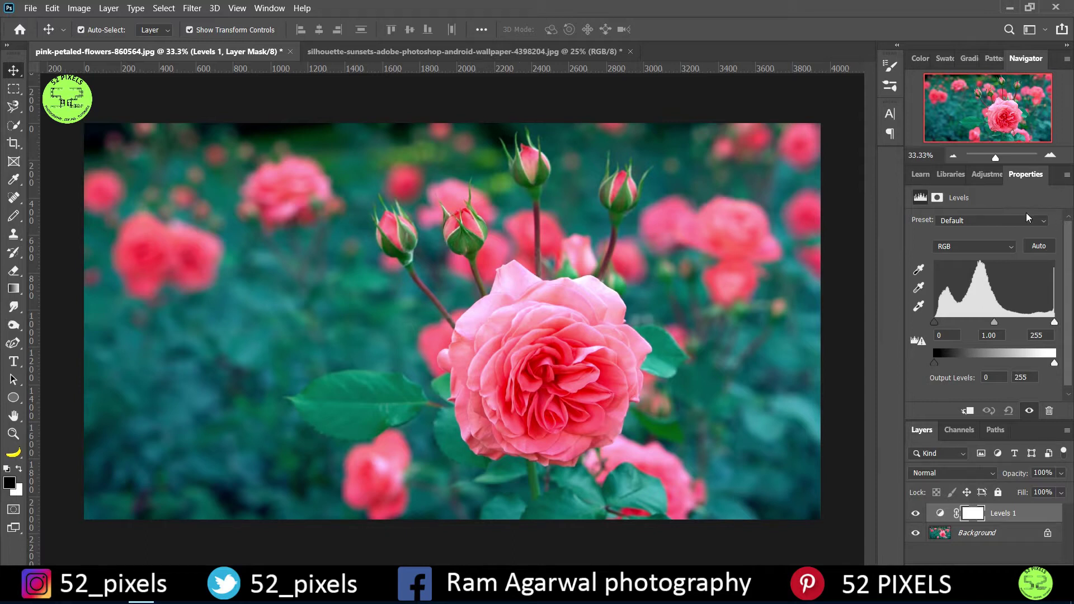
pyautogui.click(1039, 247)
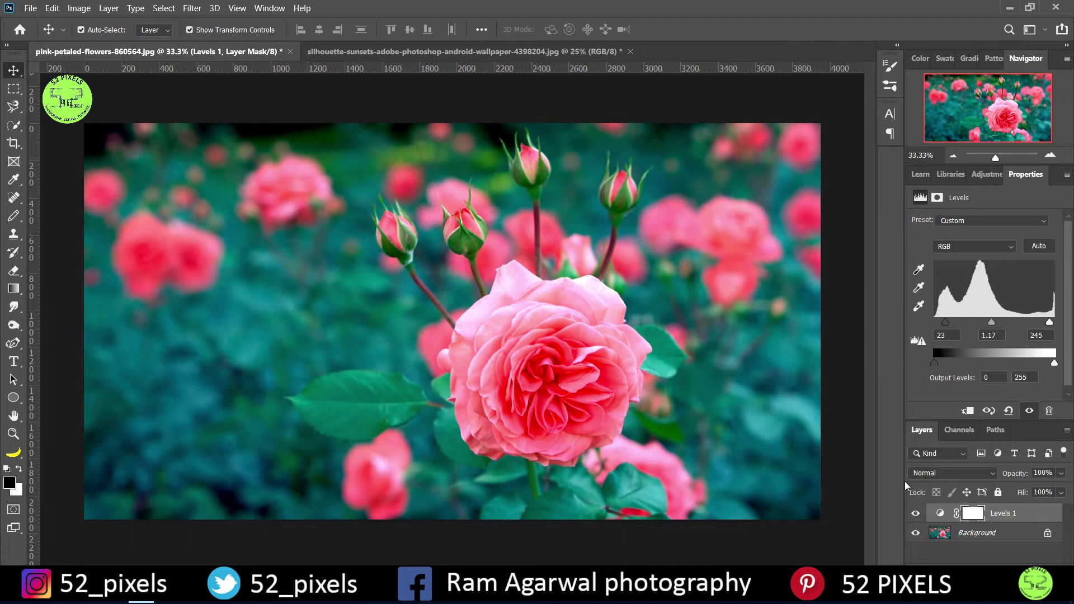
pyautogui.click(916, 513)
pyautogui.click(916, 514)
# Step: Preview the monochromatic contrast, per channel contrast, dark and light colors, and brightness and contrast auto correction algorithms without applying any
pyautogui.keyDown('alt'); pyautogui.click(1039, 245); pyautogui.keyUp('alt')
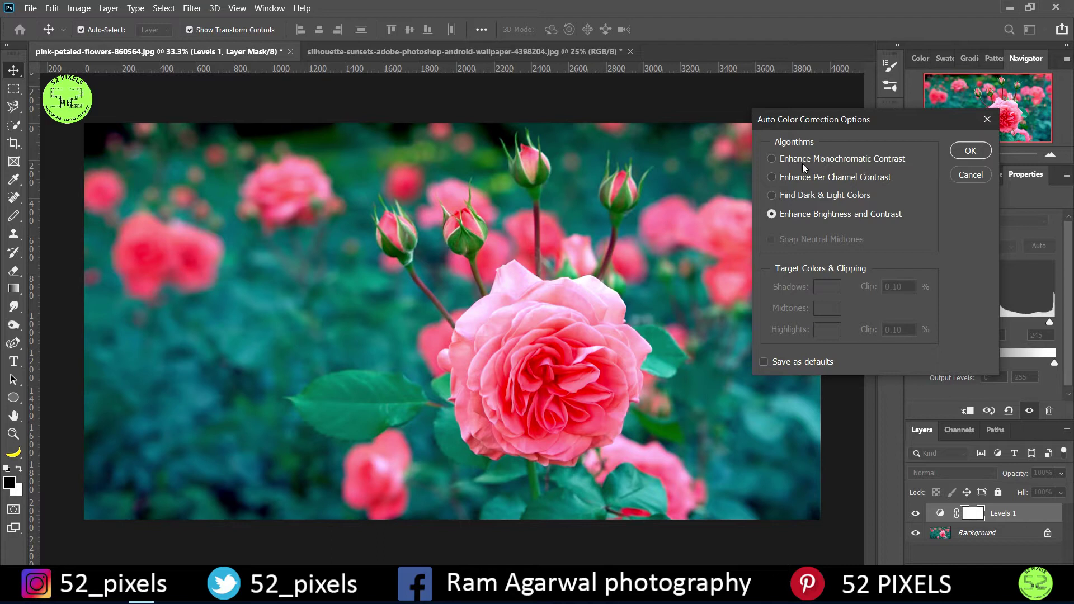
pyautogui.click(772, 159)
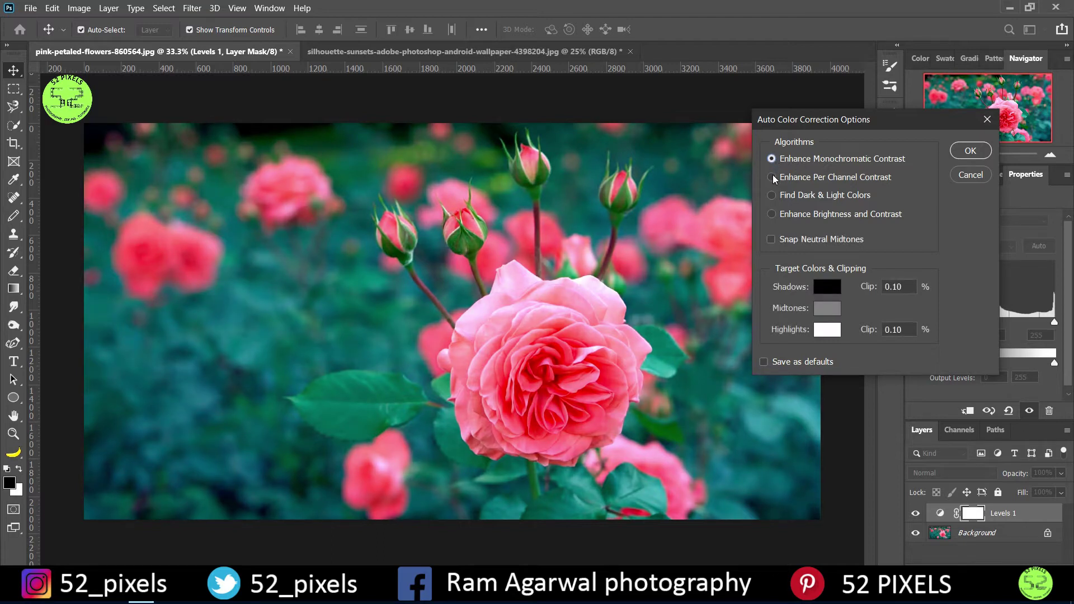
pyautogui.click(773, 176)
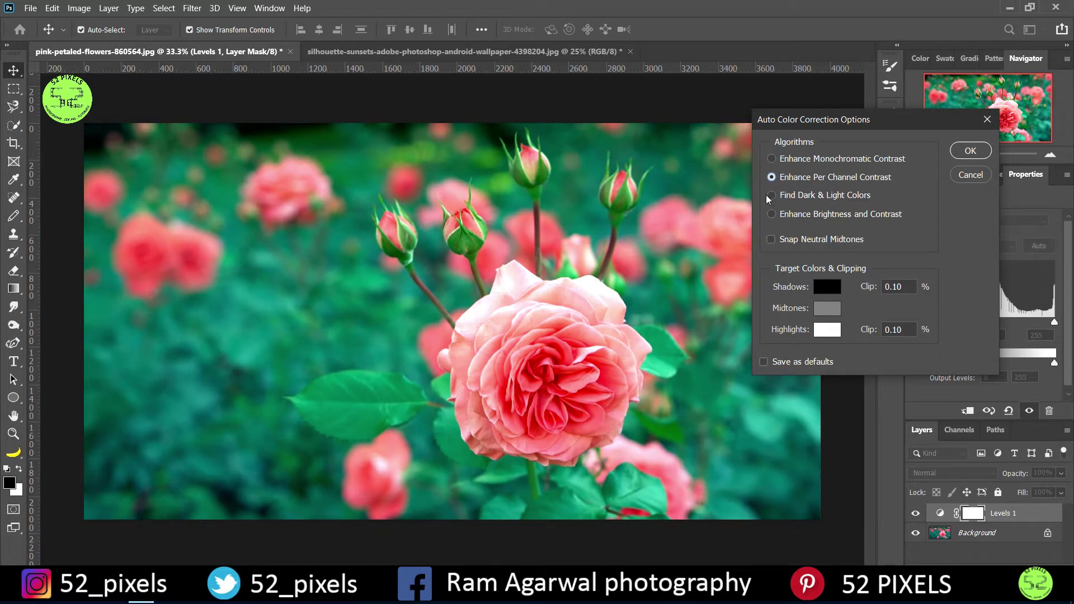
pyautogui.click(767, 194)
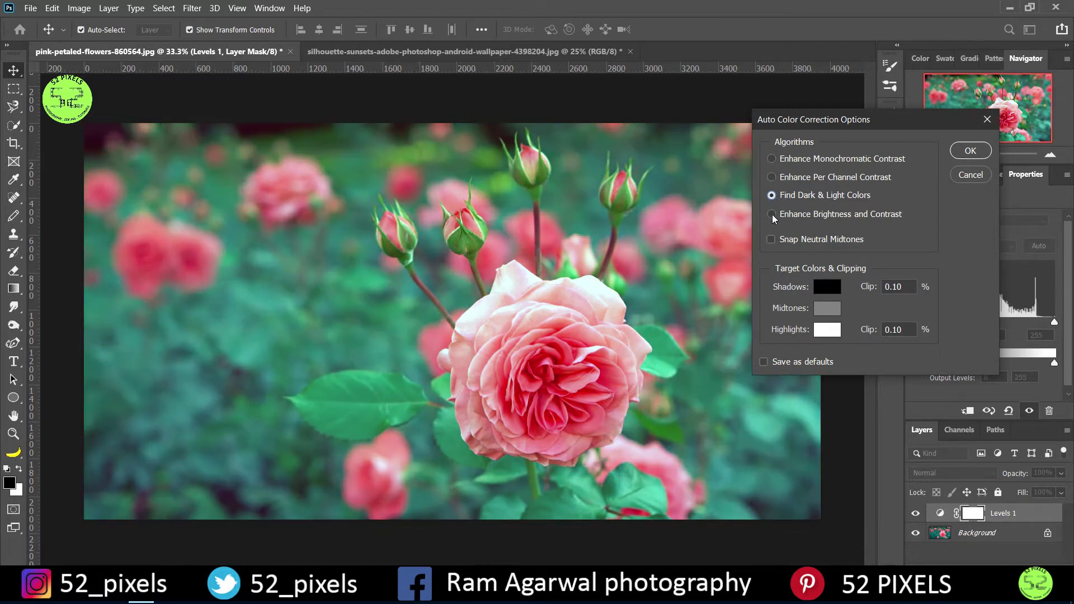
pyautogui.click(771, 213)
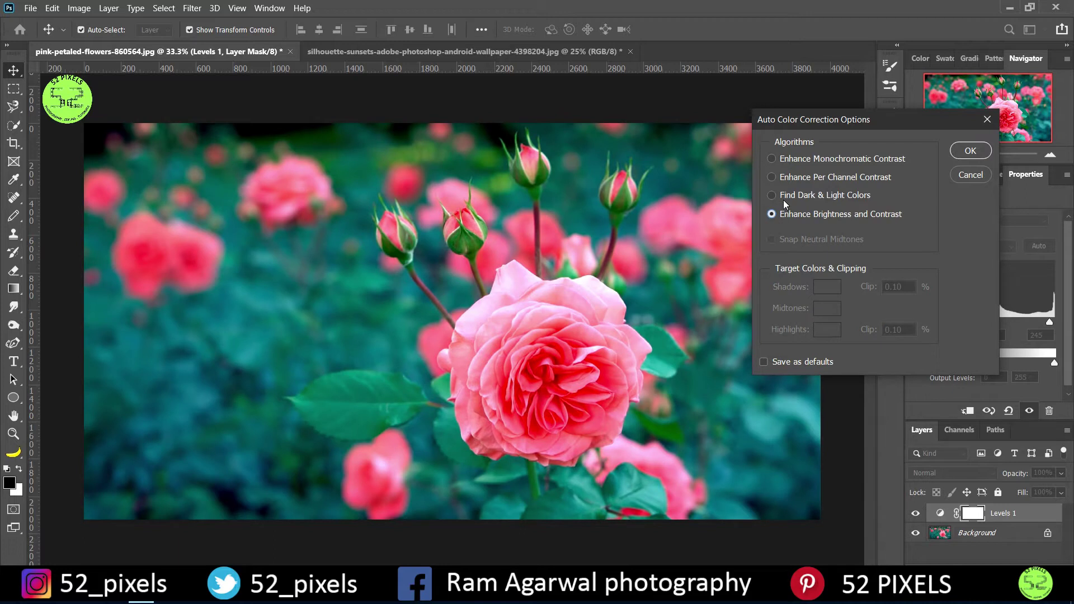
pyautogui.click(773, 195)
pyautogui.click(774, 177)
pyautogui.click(774, 158)
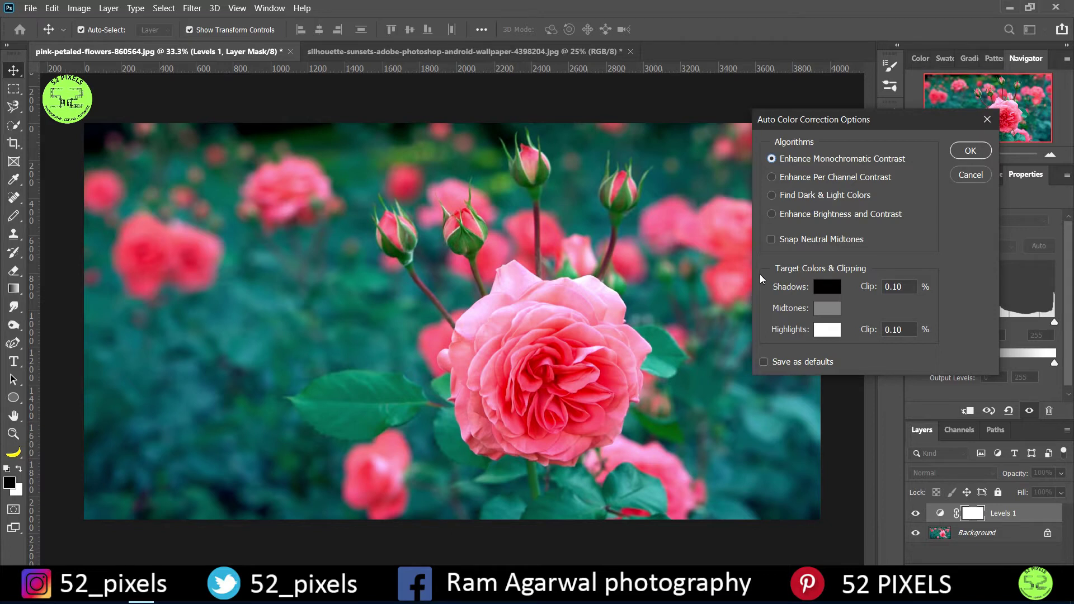
pyautogui.click(771, 178)
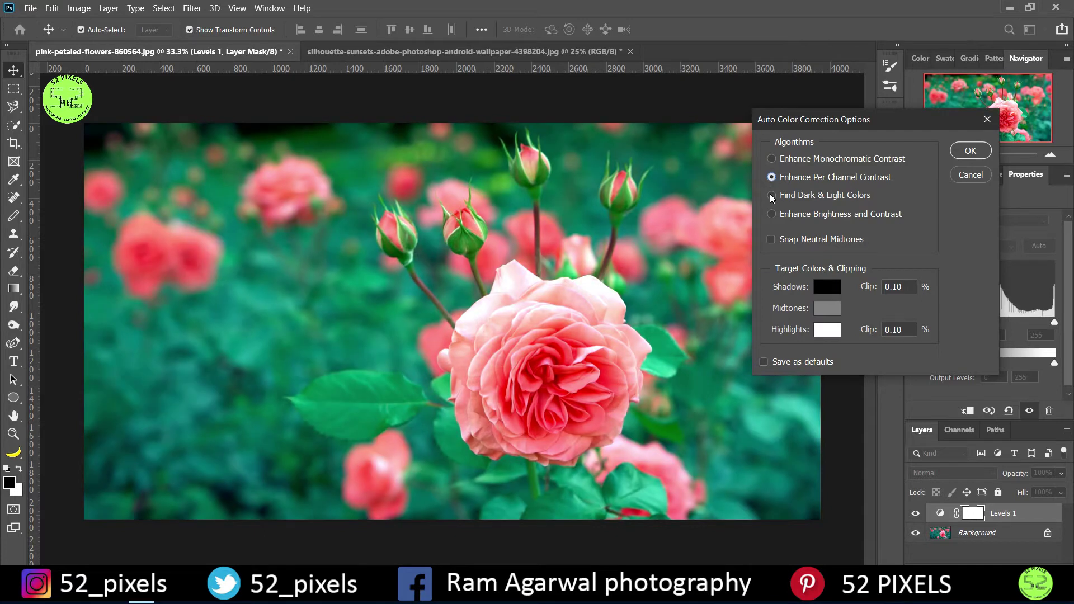
pyautogui.click(771, 197)
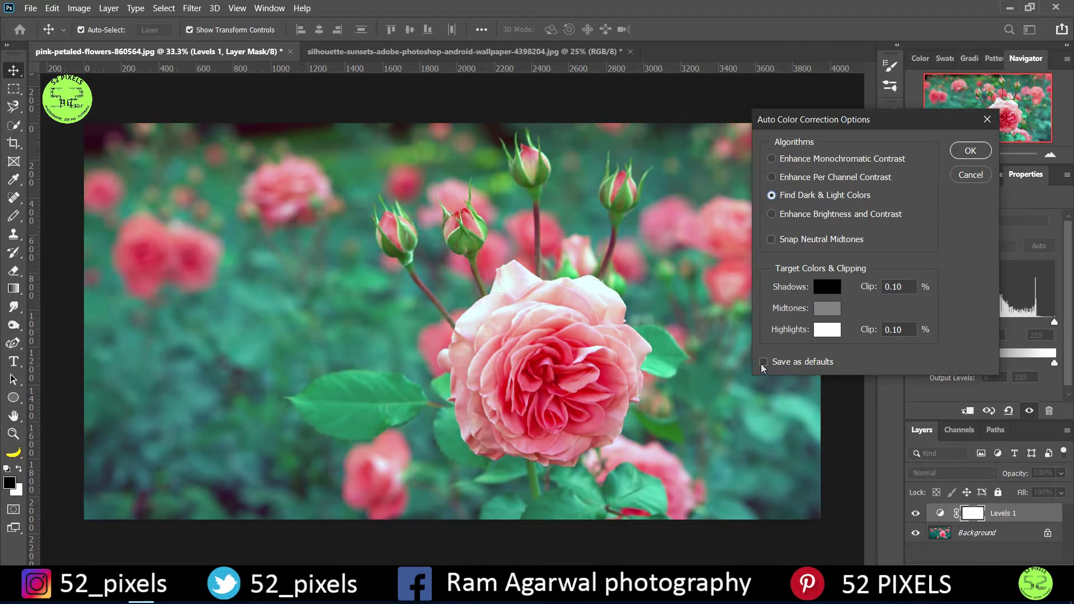
pyautogui.click(970, 176)
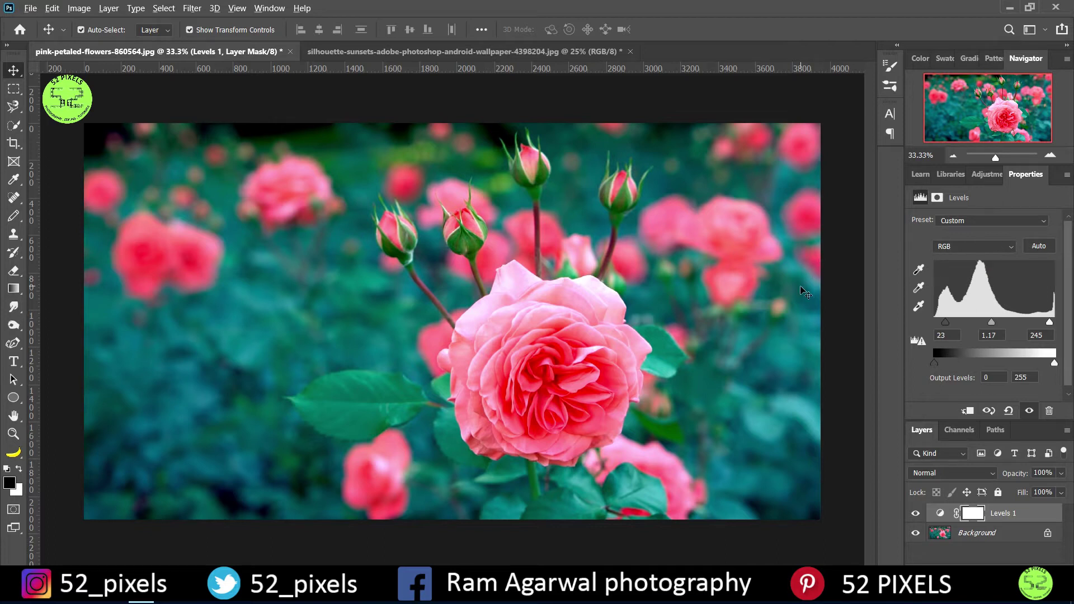
pyautogui.click(1040, 246)
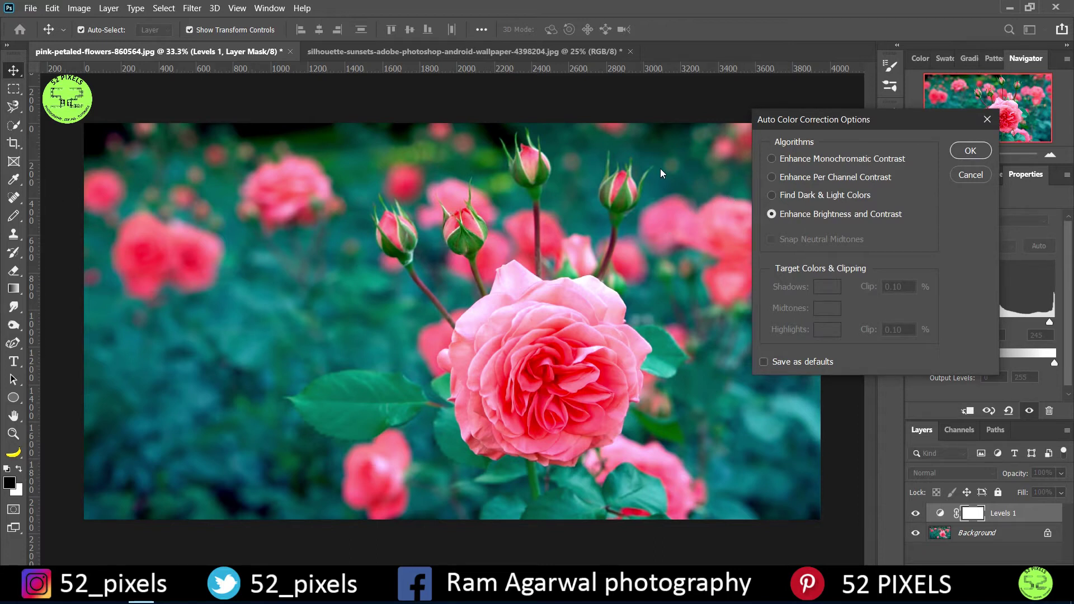
pyautogui.click(965, 175)
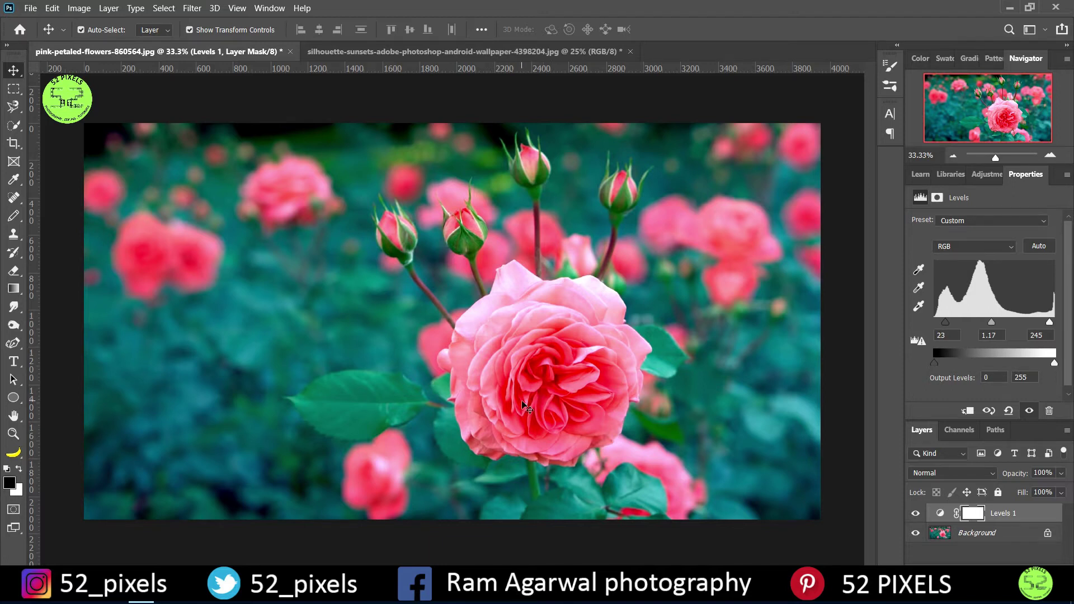
# Step: View the Levels histograms of the Red, Green and Blue channels one after another
pyautogui.click(991, 247)
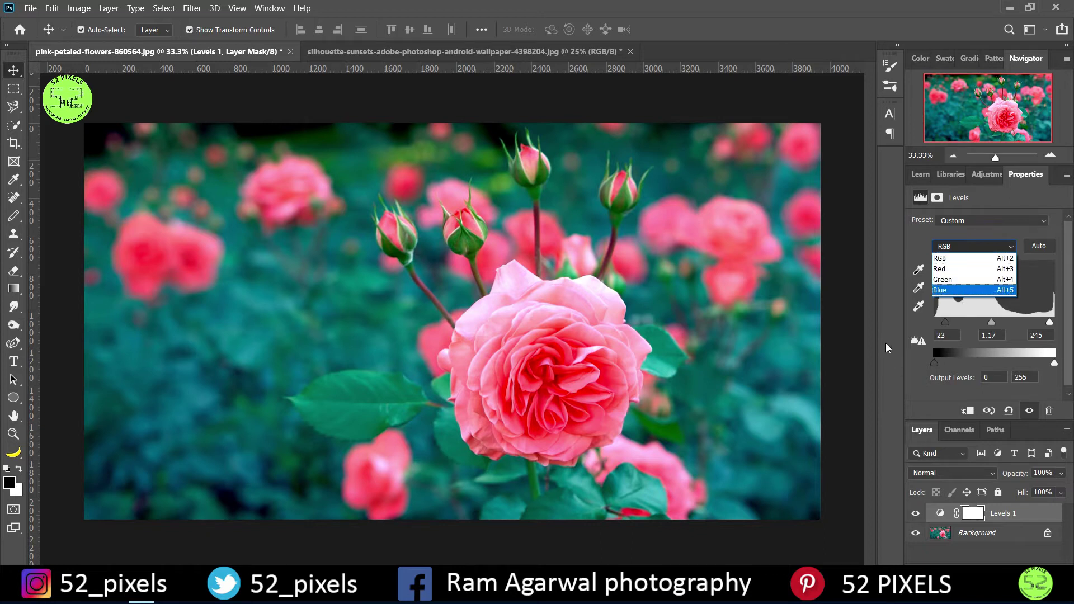
pyautogui.click(972, 274)
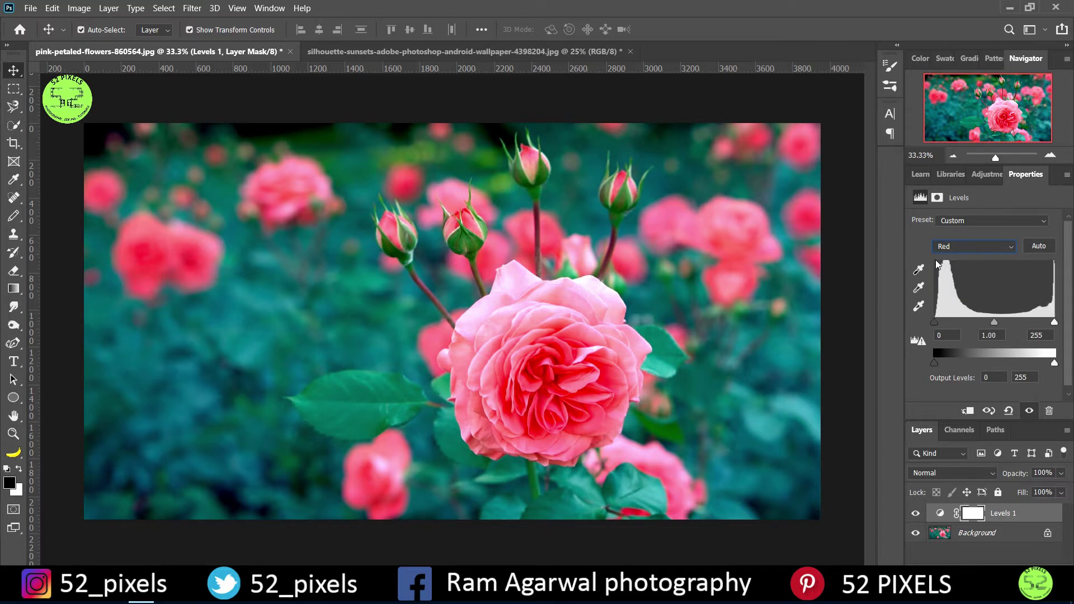
pyautogui.click(1002, 246)
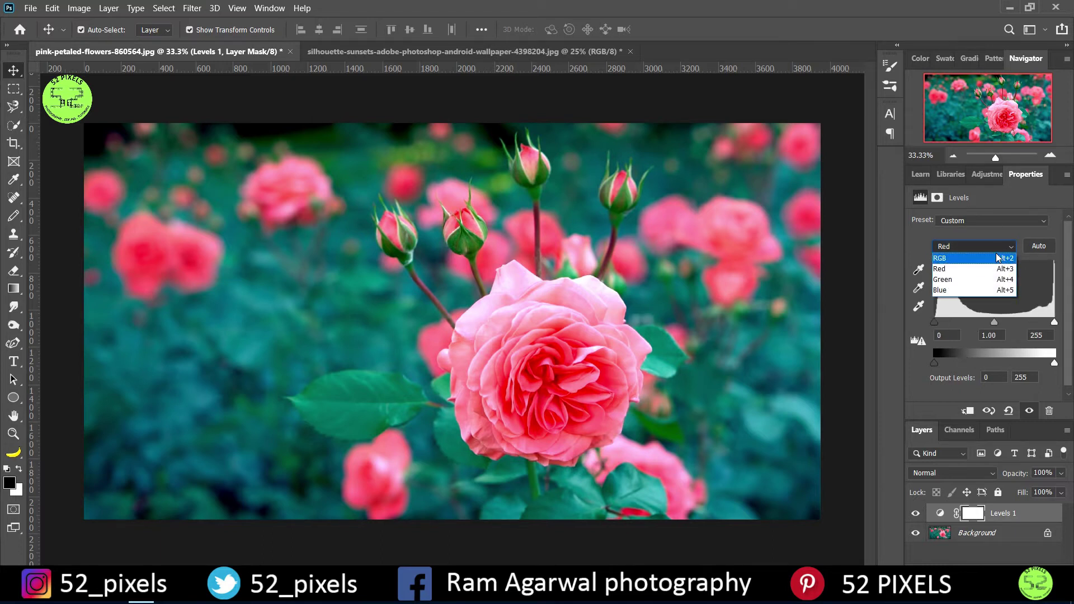
pyautogui.click(979, 280)
pyautogui.click(992, 249)
pyautogui.click(978, 289)
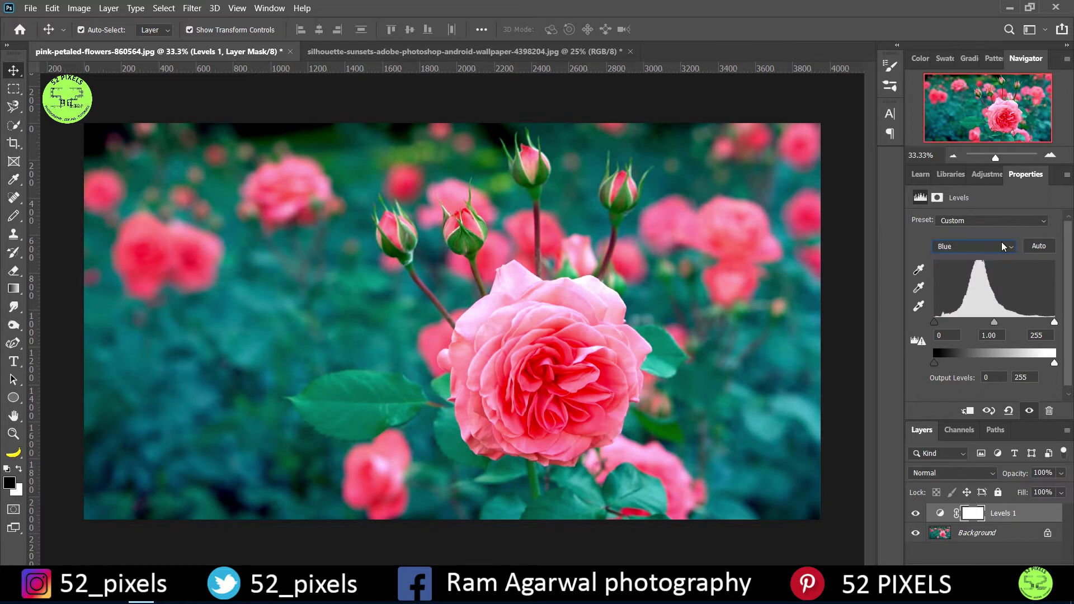
# Step: Switch the Levels adjustment to the Red channel and test its shadow input up to 252, returning it to 0
pyautogui.click(1002, 246)
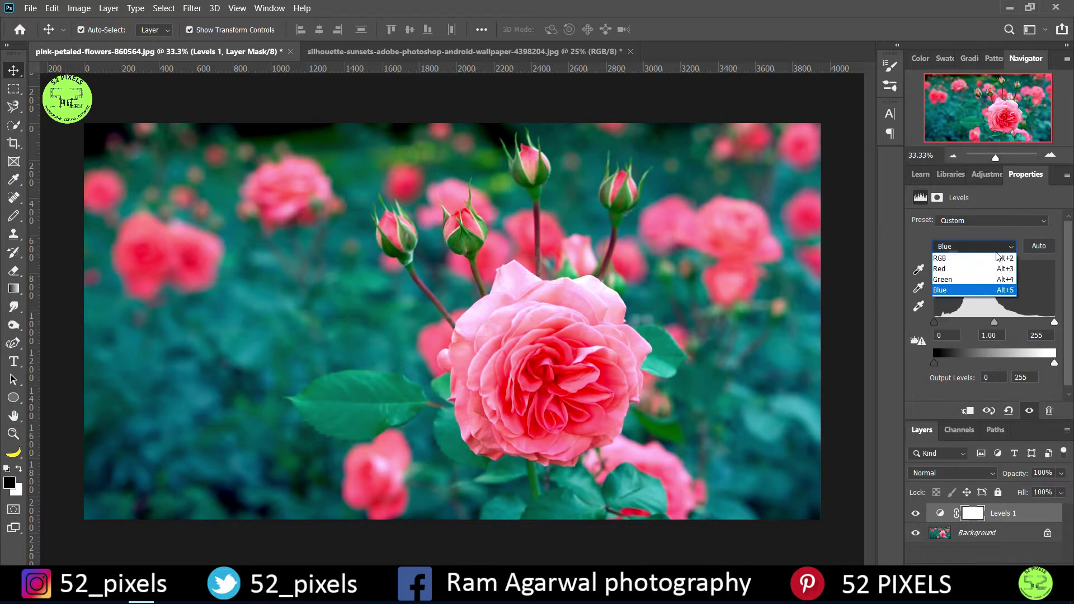
pyautogui.click(962, 273)
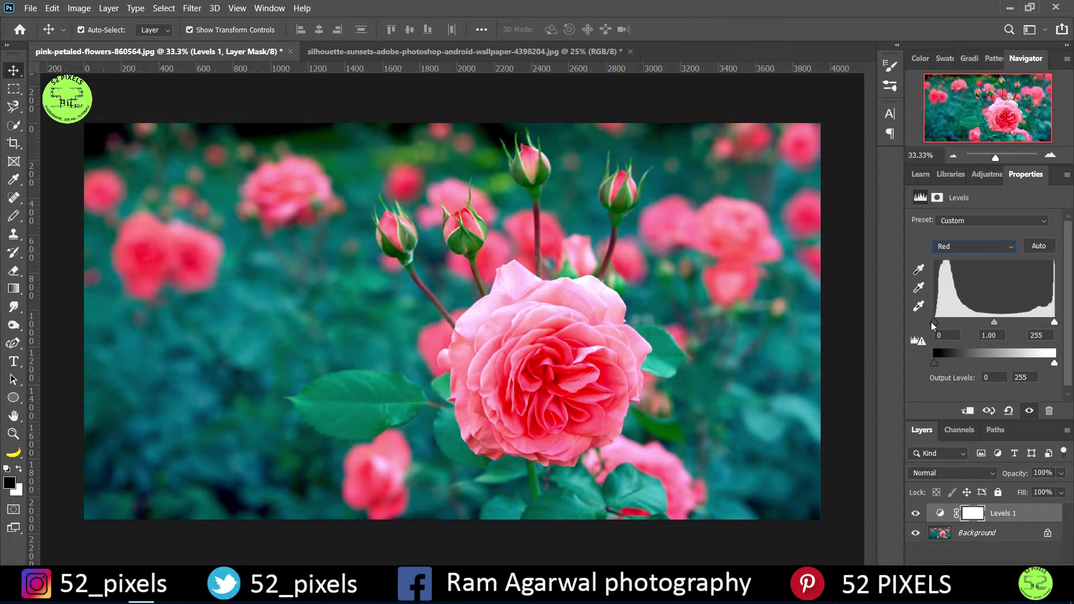
pyautogui.moveTo(935, 323); pyautogui.dragTo(943, 323)
pyautogui.moveTo(943, 321); pyautogui.dragTo(1052, 323)
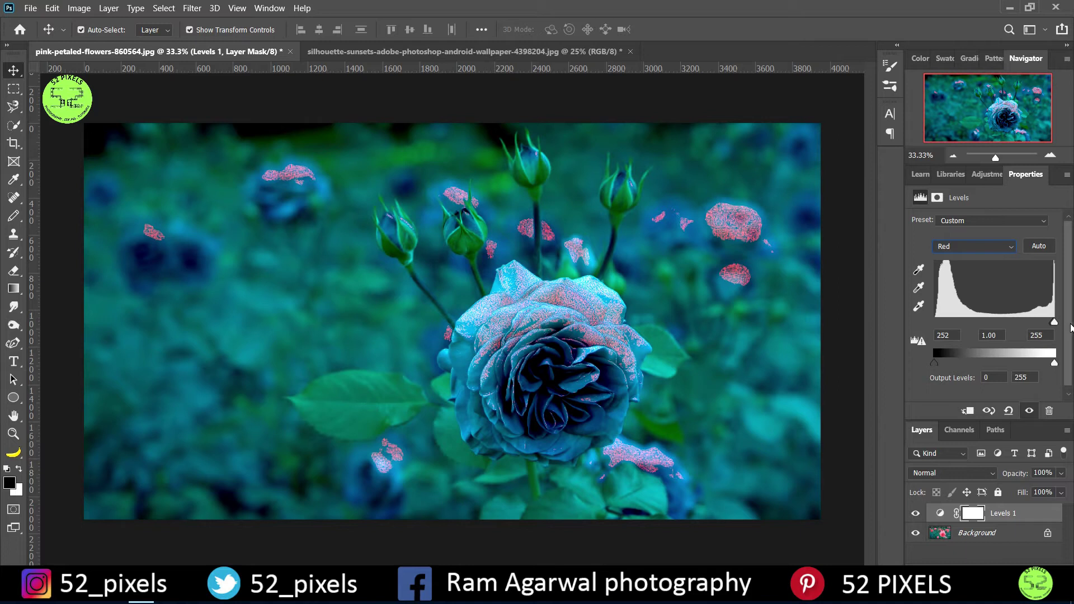
pyautogui.moveTo(1069, 330); pyautogui.dragTo(895, 332)
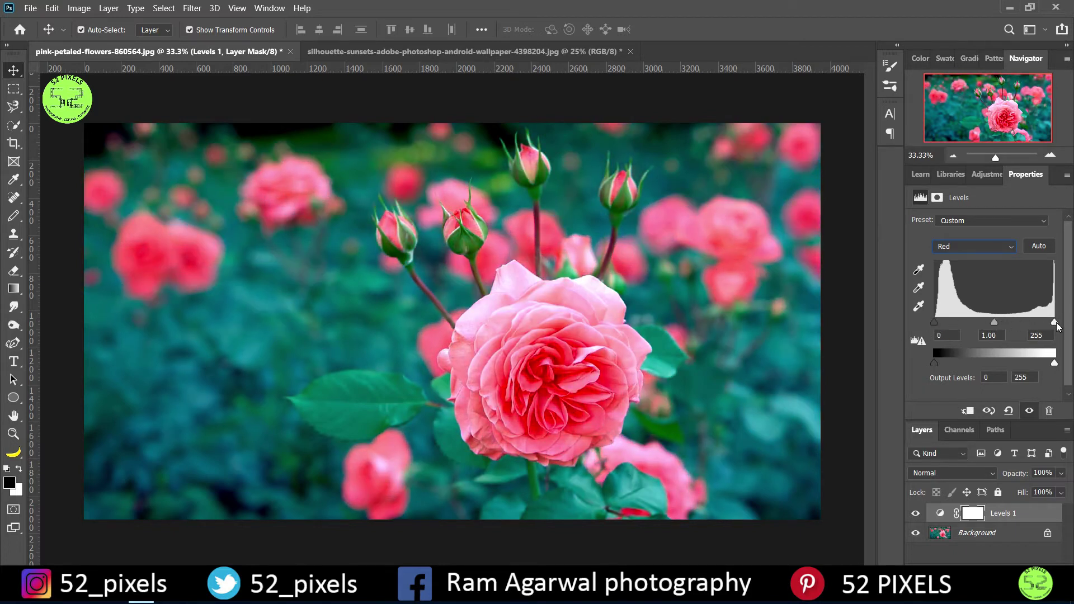
# Step: Set the Red channel's midtones to 1.14 and highlights to 242, and compare the image with and without the adjustment
pyautogui.moveTo(1056, 323)
pyautogui.mouseDown()
pyautogui.moveTo(908, 310)
pyautogui.moveTo(1055, 323)
pyautogui.mouseUp()
pyautogui.moveTo(986, 322); pyautogui.dragTo(979, 321)
pyautogui.moveTo(1052, 323); pyautogui.dragTo(1048, 323)
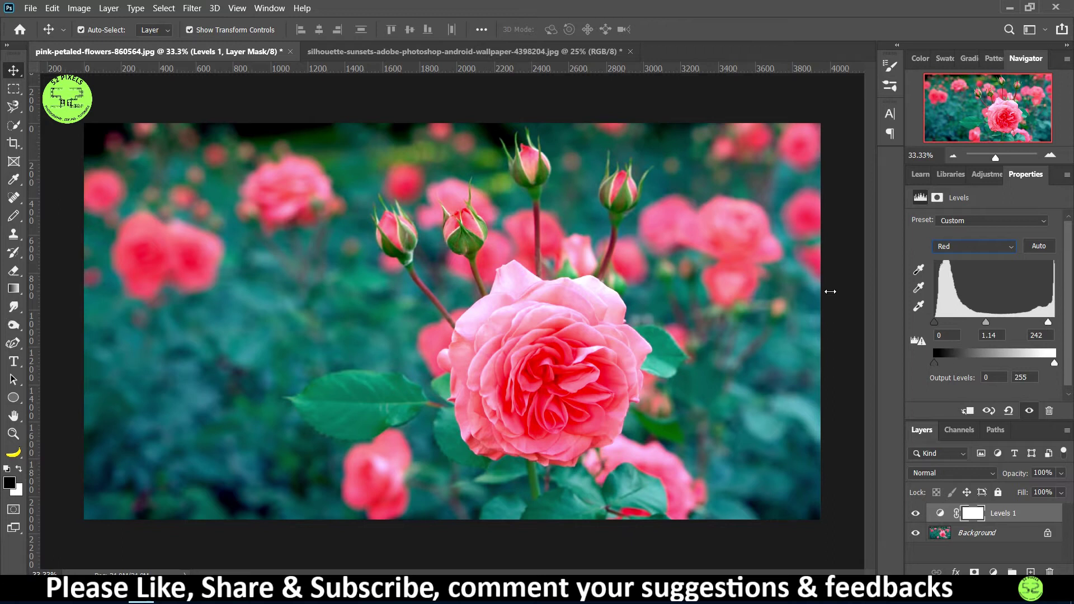
pyautogui.click(916, 513)
pyautogui.click(917, 513)
# Step: Switch the Levels adjustment to the Green channel
pyautogui.click(970, 245)
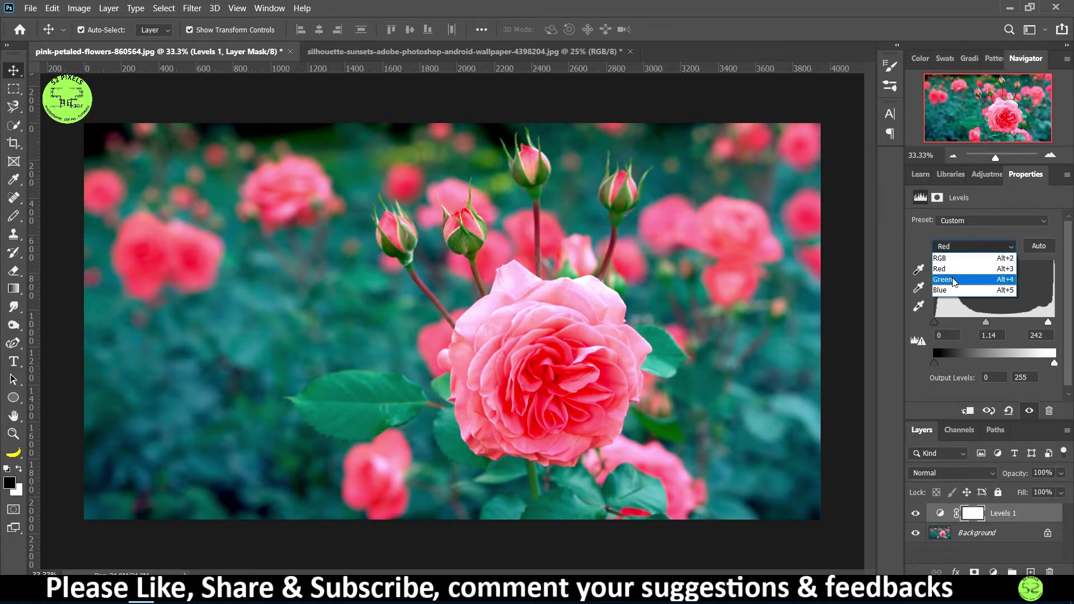
pyautogui.click(973, 275)
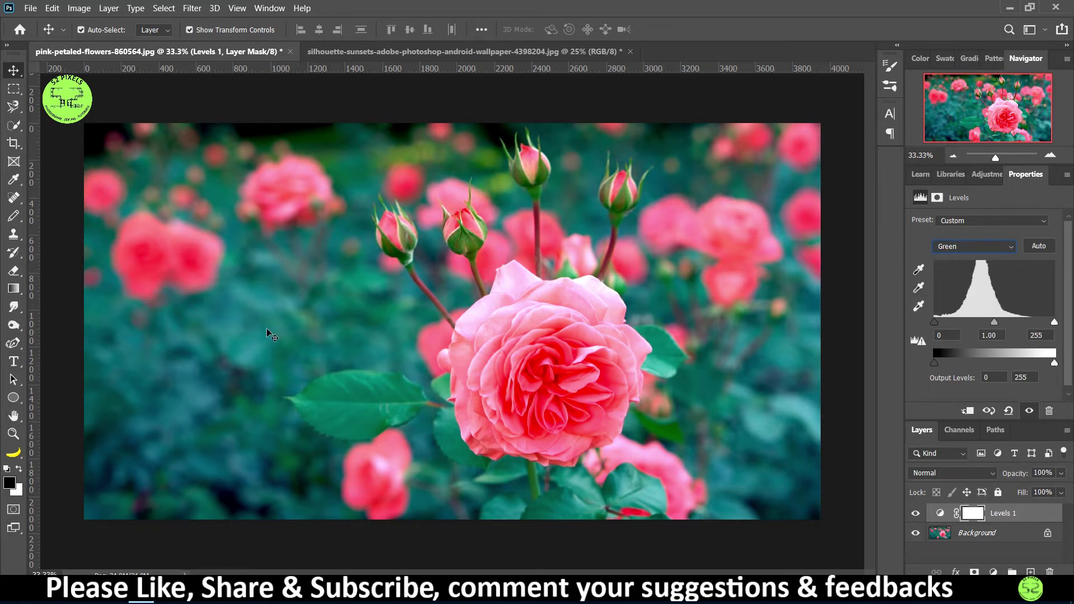